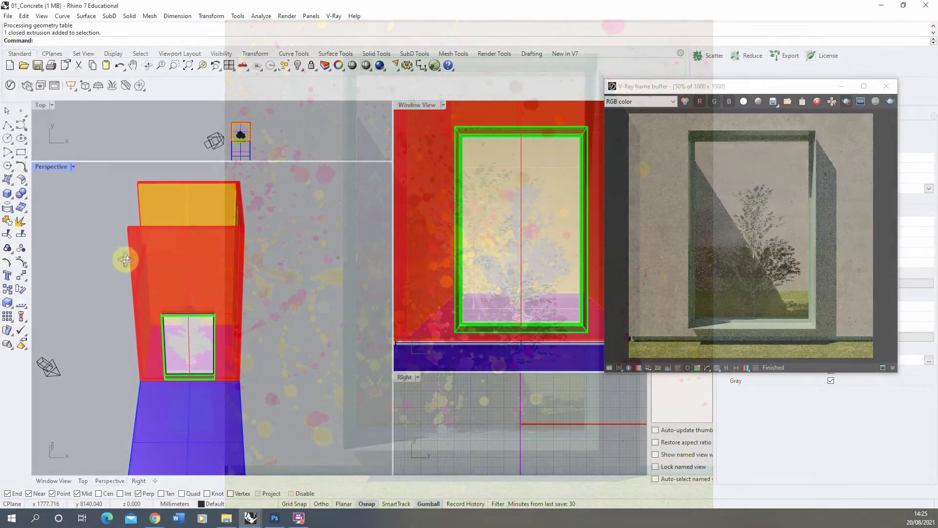
{"action": "right_click_drag", "start_coordinate": [121, 257], "coordinate": [178, 266]}
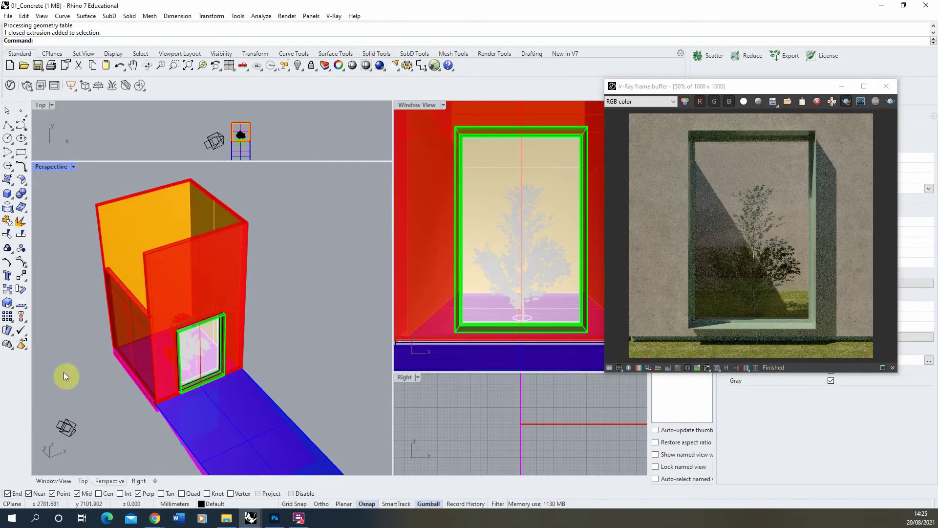
{"action": "left_click", "coordinate": [210, 260]}
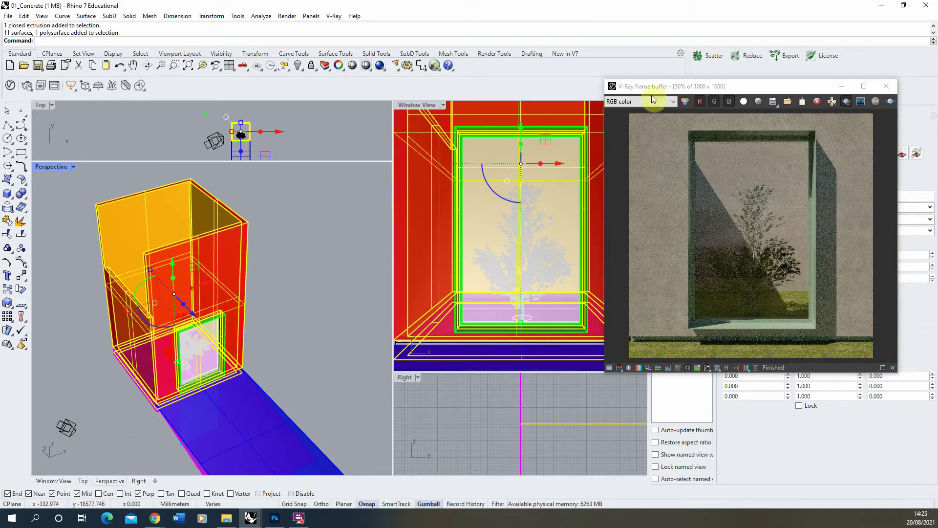
{"action": "left_click", "coordinate": [282, 213]}
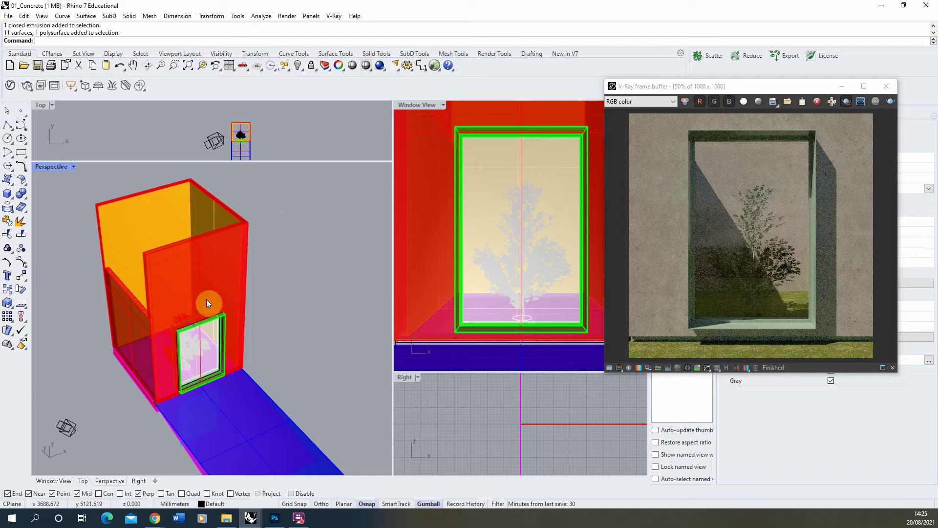
{"action": "right_click_drag", "start_coordinate": [274, 285], "coordinate": [210, 247]}
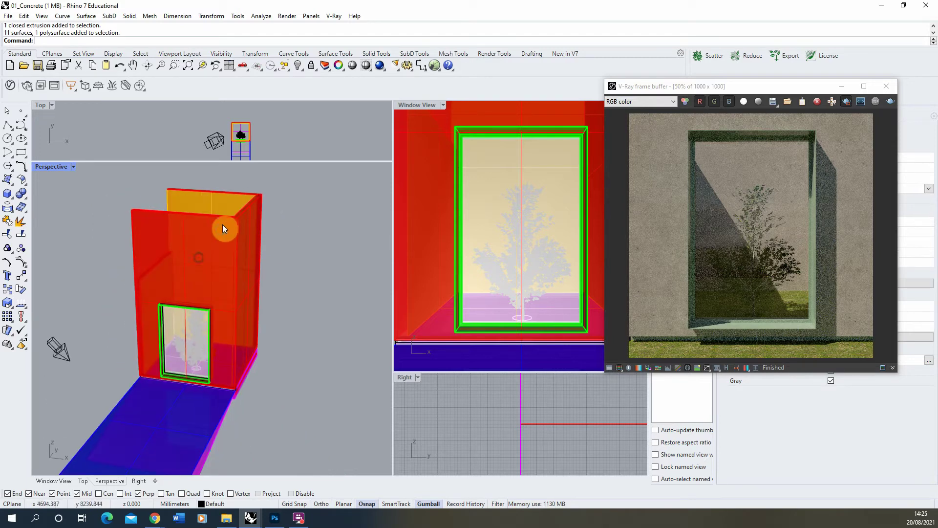
Create a V-Ray Blend material in the Asset Editor and name it 01_Paint Wall.
{"action": "left_click", "coordinate": [10, 86]}
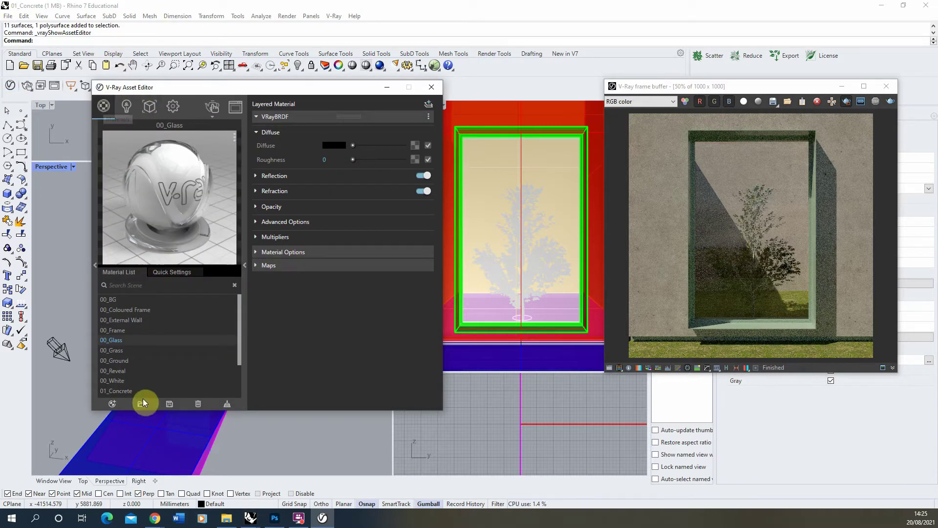
{"action": "left_click", "coordinate": [112, 405]}
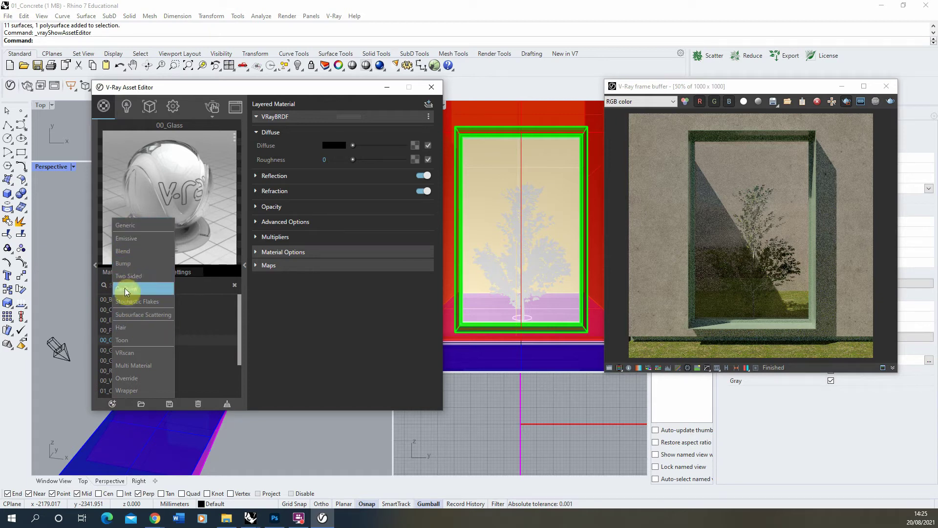
{"action": "left_click", "coordinate": [130, 253]}
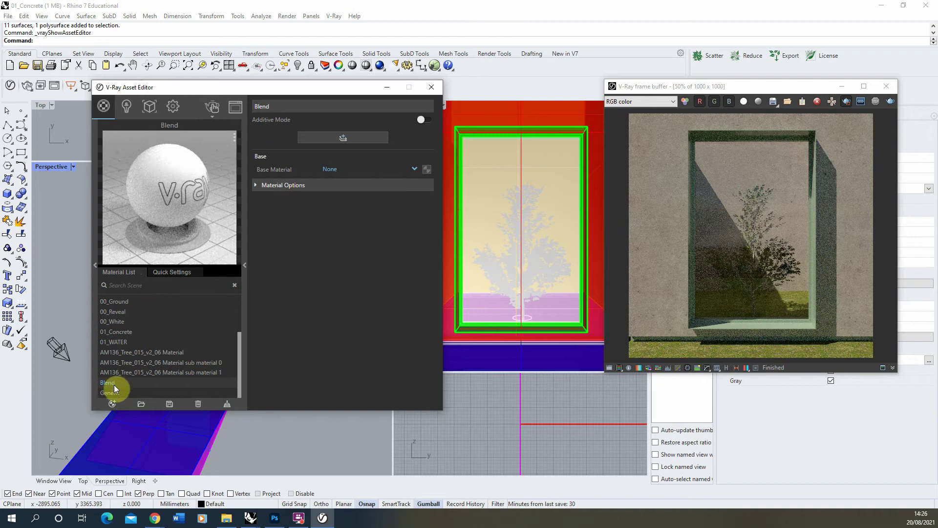
{"action": "double_click", "coordinate": [115, 385]}
{"action": "type", "text": "01_Paint Wall"}
{"action": "key", "text": "Return"}
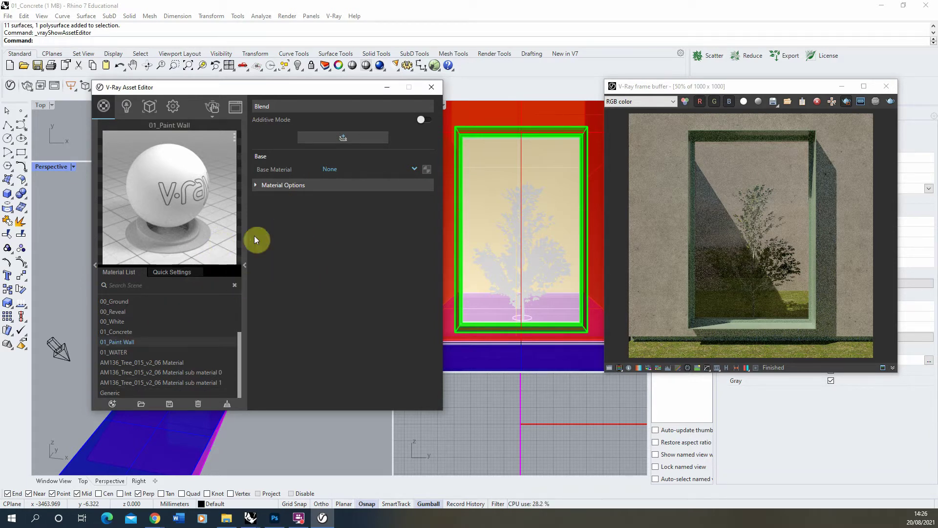
Set the base material of the 01_Paint Wall blend to 01_Concrete.
{"action": "left_click", "coordinate": [245, 265]}
{"action": "left_click", "coordinate": [246, 263]}
{"action": "left_click", "coordinate": [350, 170]}
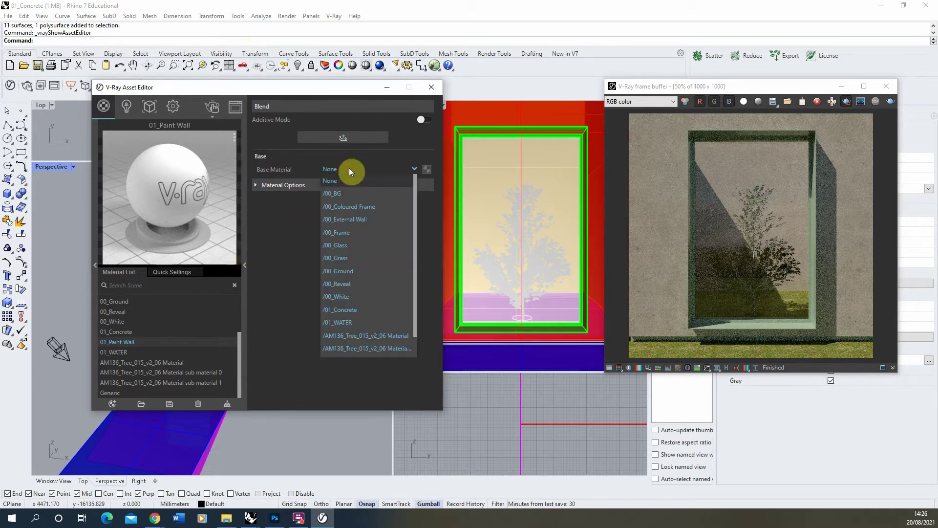
{"action": "left_click", "coordinate": [352, 310]}
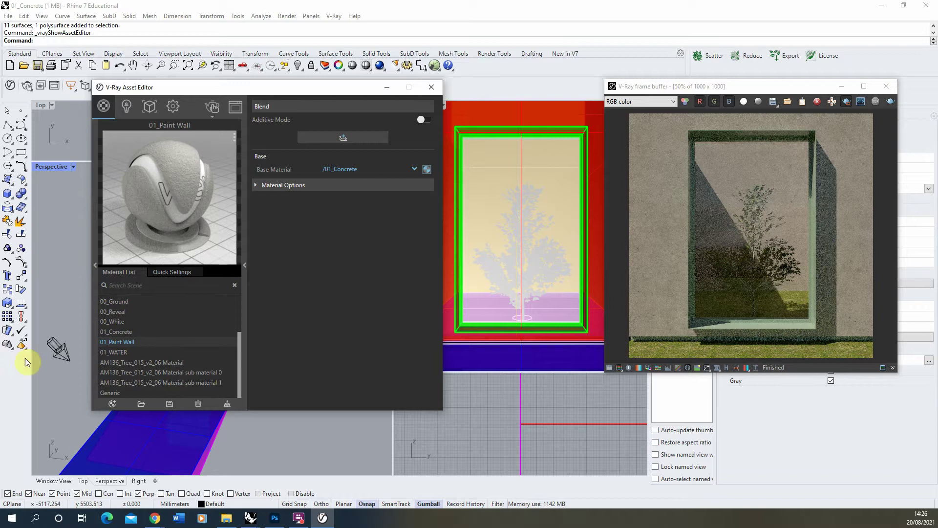
Create a Generic V-Ray material and name it 01_Paint.
{"action": "left_click", "coordinate": [114, 403]}
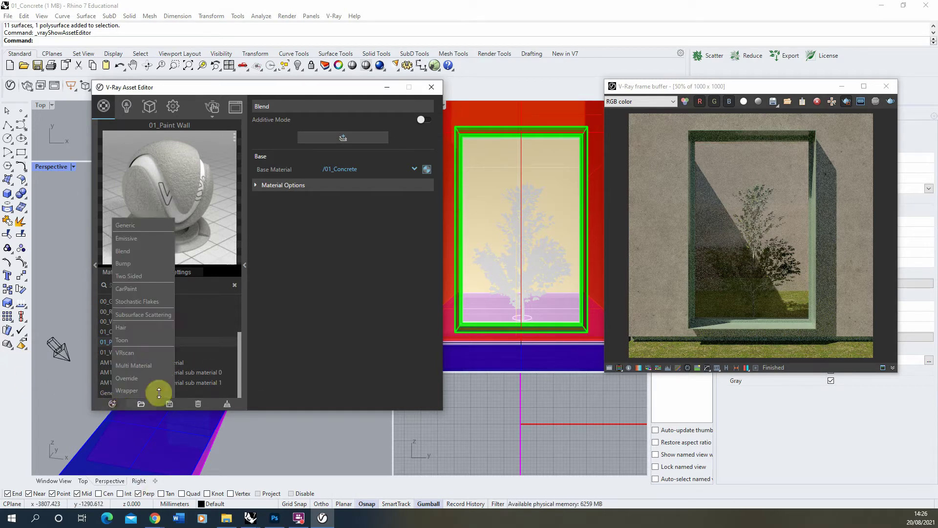
{"action": "left_click", "coordinate": [135, 226]}
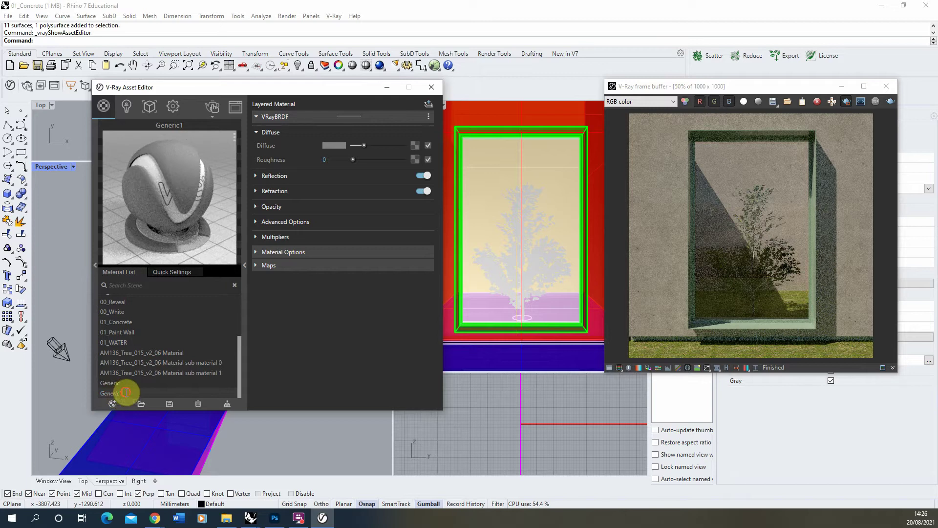
{"action": "double_click", "coordinate": [125, 392]}
{"action": "type", "text": "01_P"}
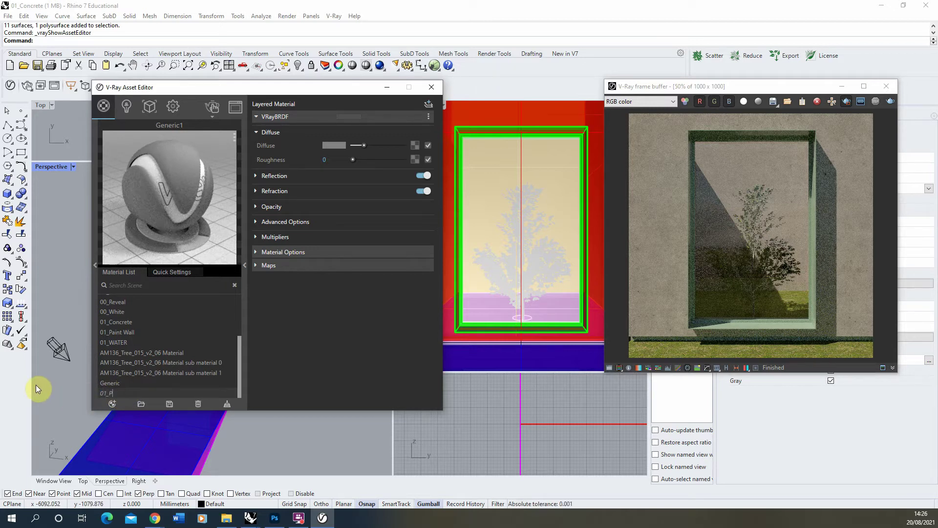
{"action": "type", "text": "aint"}
{"action": "key", "text": "Return"}
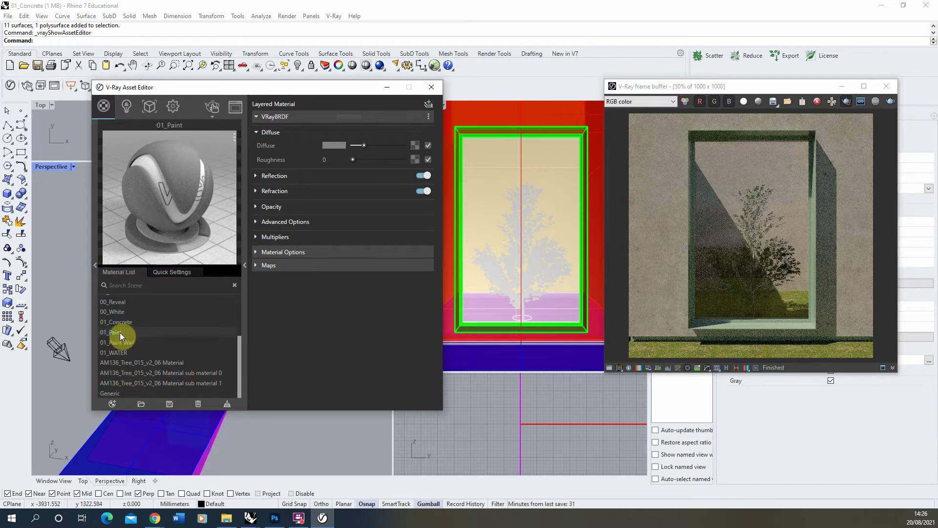
View the Paint image in the Textures folder, then return to the Asset Editor.
{"action": "left_click", "coordinate": [377, 159]}
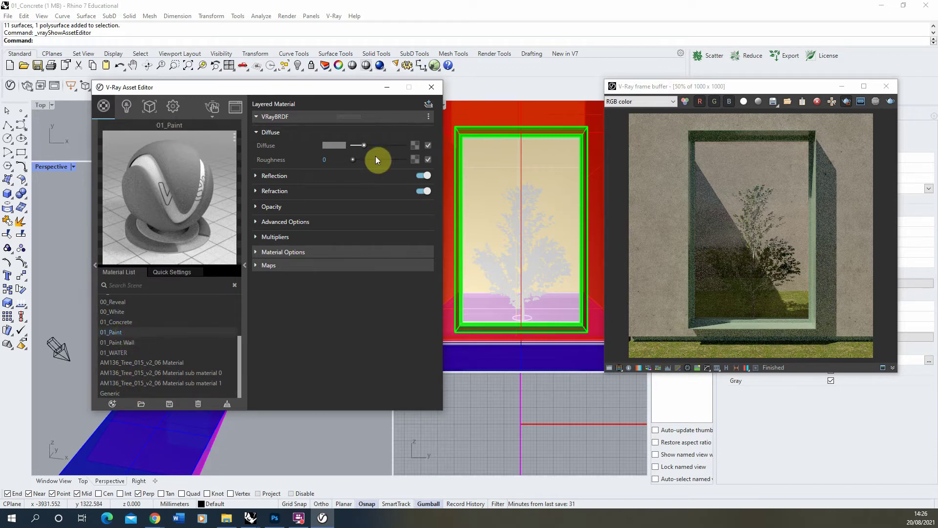
{"action": "left_click", "coordinate": [226, 518]}
{"action": "double_click", "coordinate": [238, 124]}
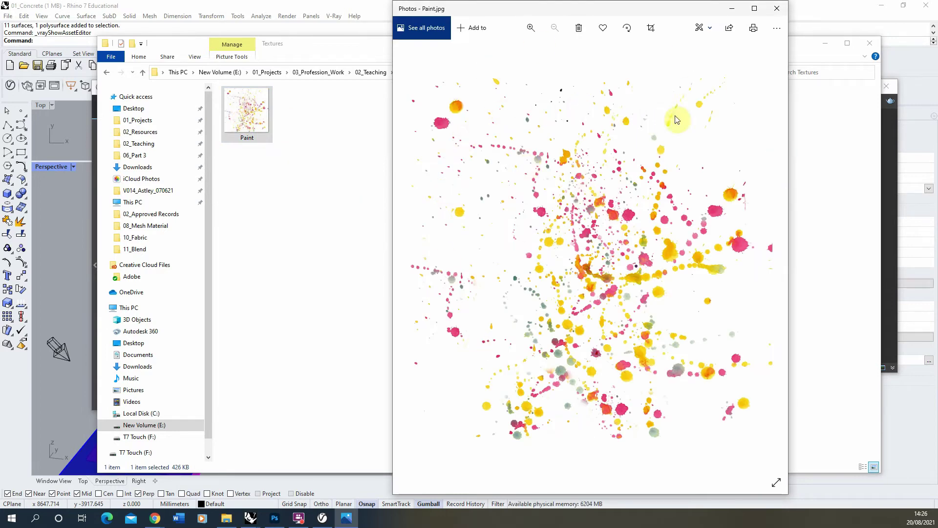
{"action": "left_click", "coordinate": [777, 9]}
{"action": "left_click", "coordinate": [825, 43]}
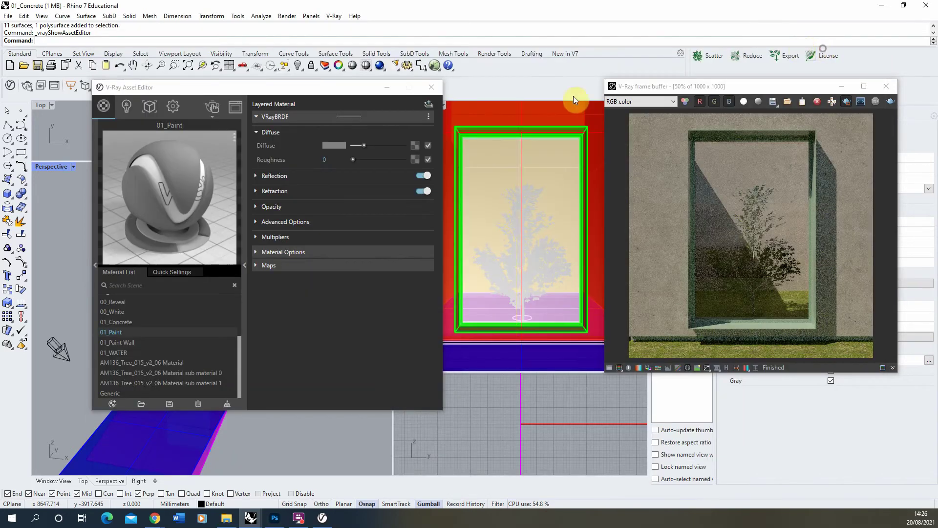
Assign the Paint image from the 11_Blend Textures folder as a bitmap on the diffuse of 01_Paint.
{"action": "left_click", "coordinate": [417, 156]}
{"action": "left_click", "coordinate": [418, 144]}
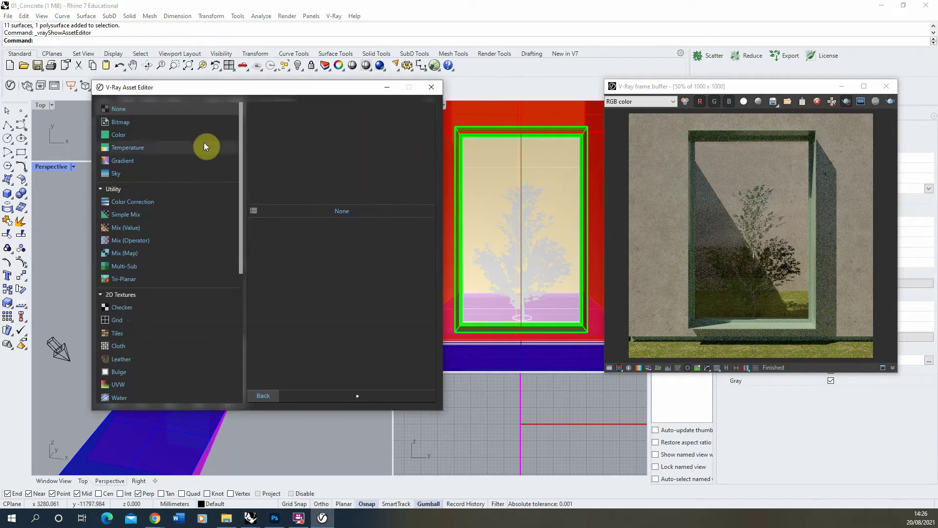
{"action": "left_click", "coordinate": [127, 122]}
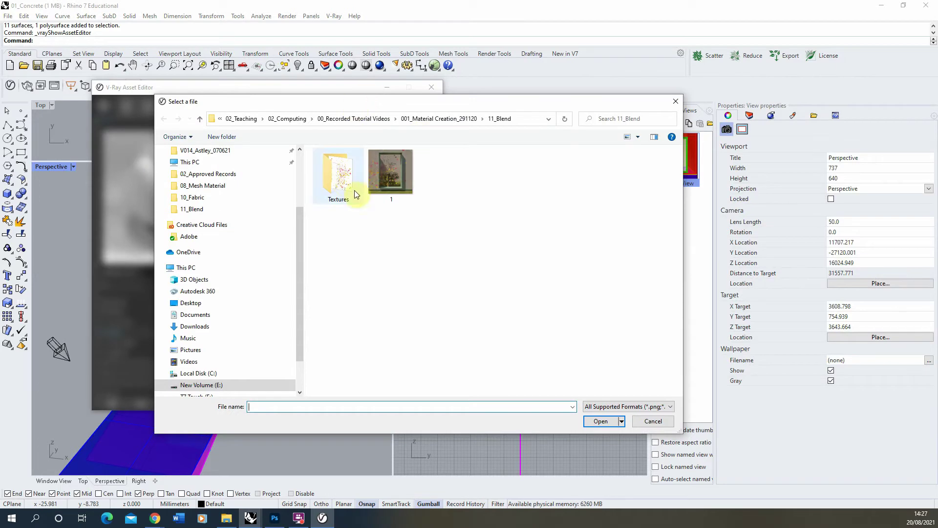
{"action": "double_click", "coordinate": [343, 180]}
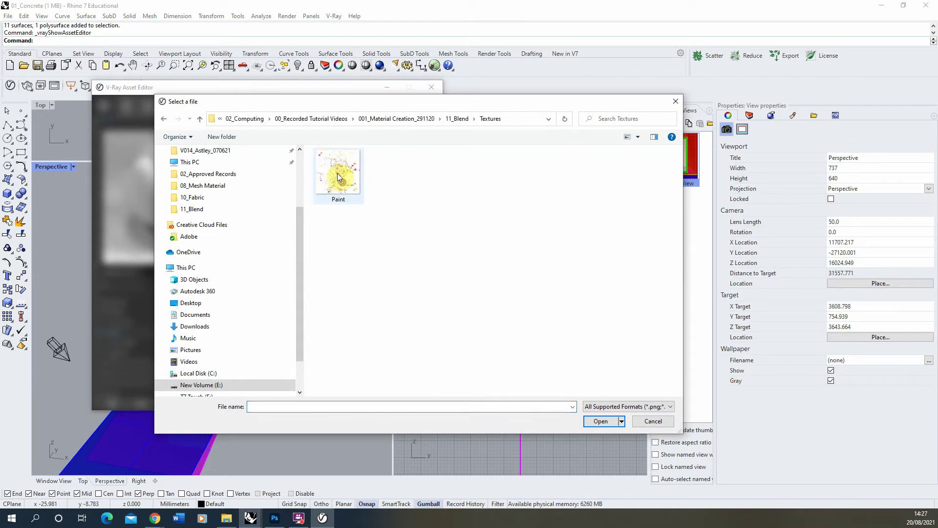
{"action": "left_click", "coordinate": [337, 173]}
{"action": "left_click", "coordinate": [590, 424]}
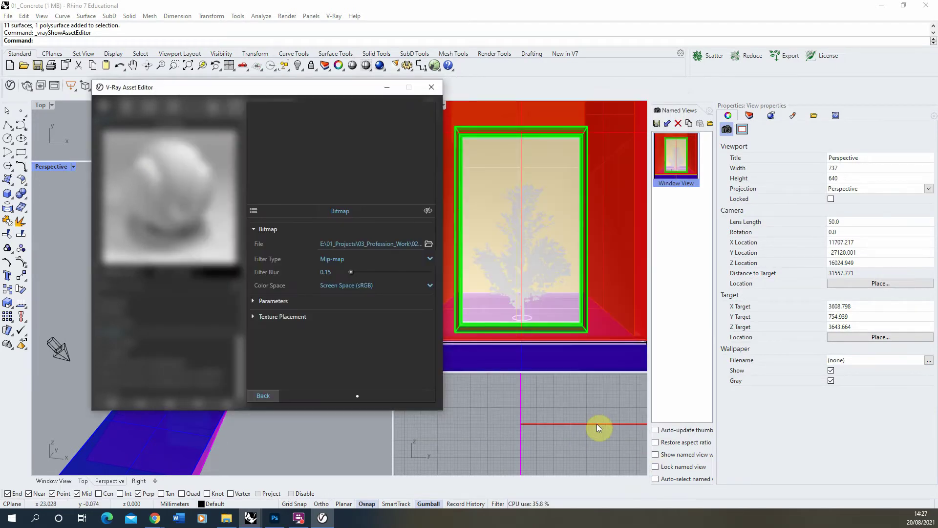
{"action": "left_click", "coordinate": [263, 394]}
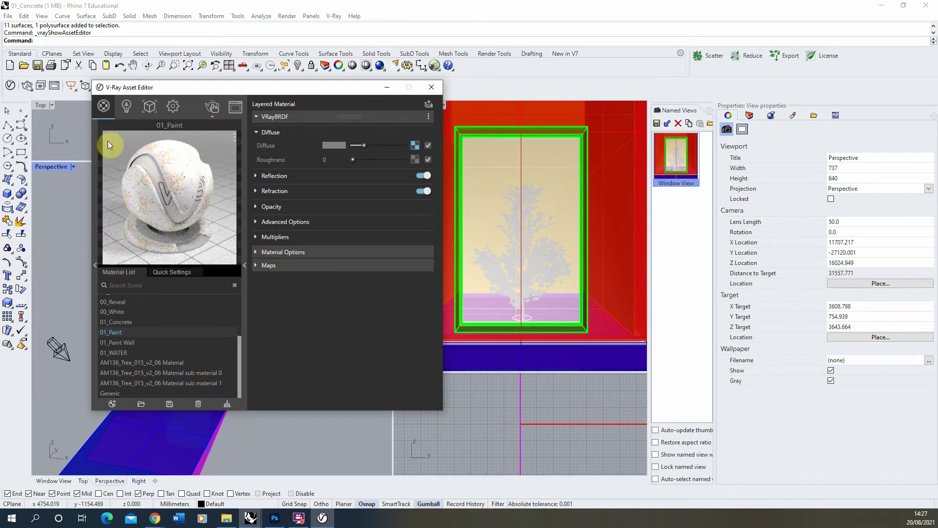
Raise the reflection color of the 01_Paint material to full white.
{"action": "left_click", "coordinate": [258, 191]}
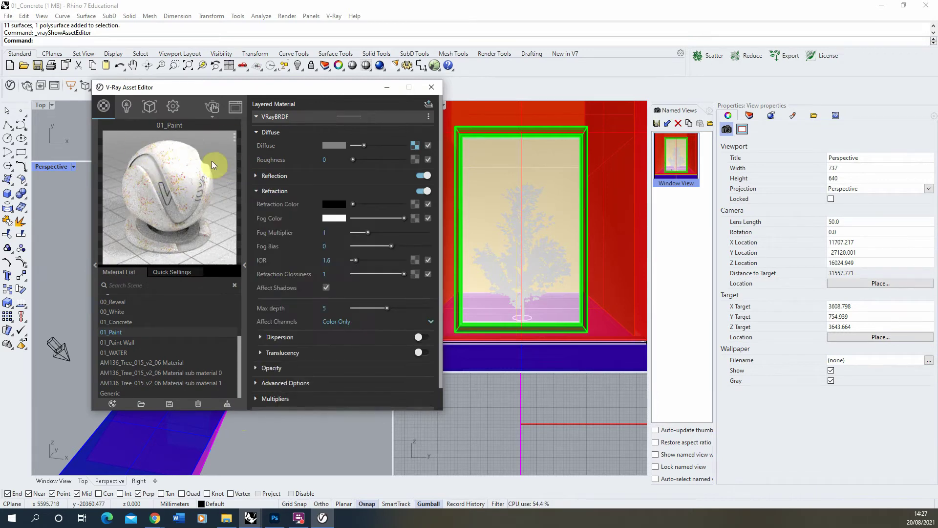
{"action": "left_click", "coordinate": [272, 177]}
{"action": "left_click_drag", "start_coordinate": [397, 191], "coordinate": [433, 194]}
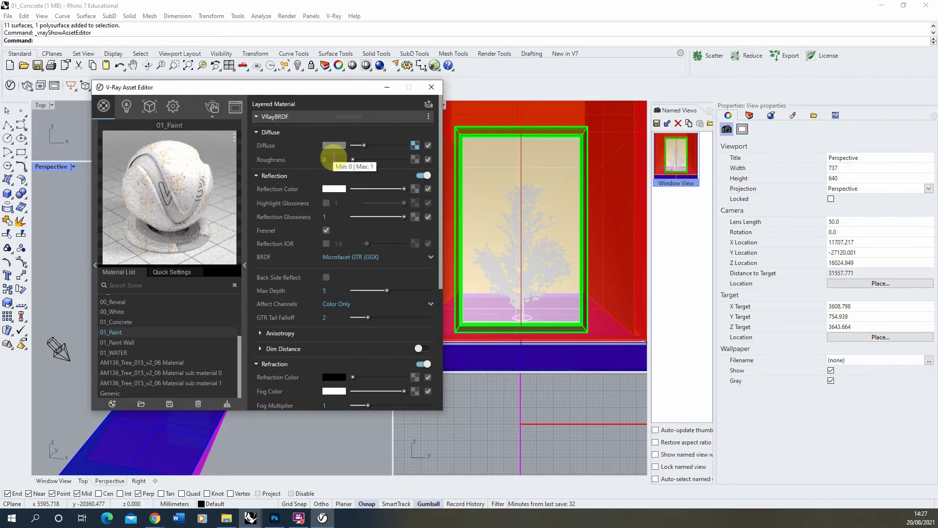
{"action": "left_click", "coordinate": [287, 175]}
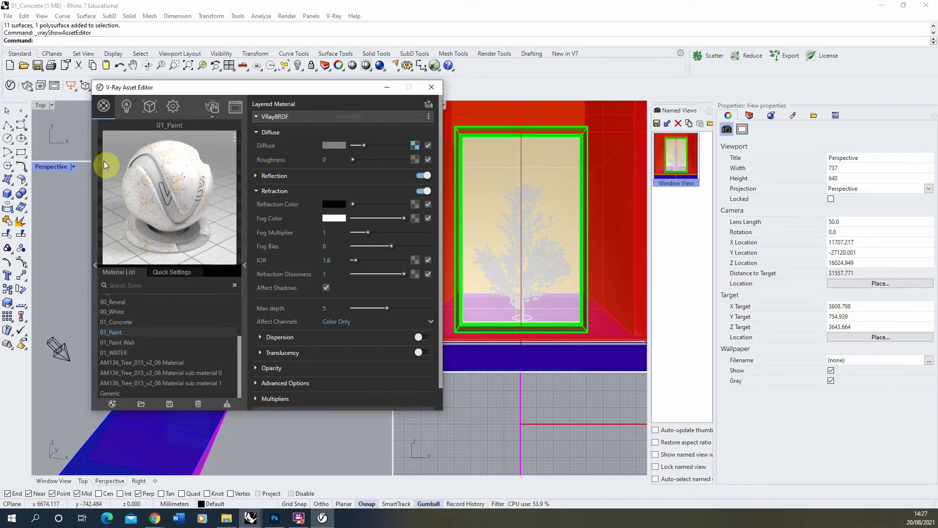
Add a coat to the 01_Paint Wall blend and set the coat's material to 01_Paint.
{"action": "left_click", "coordinate": [120, 343]}
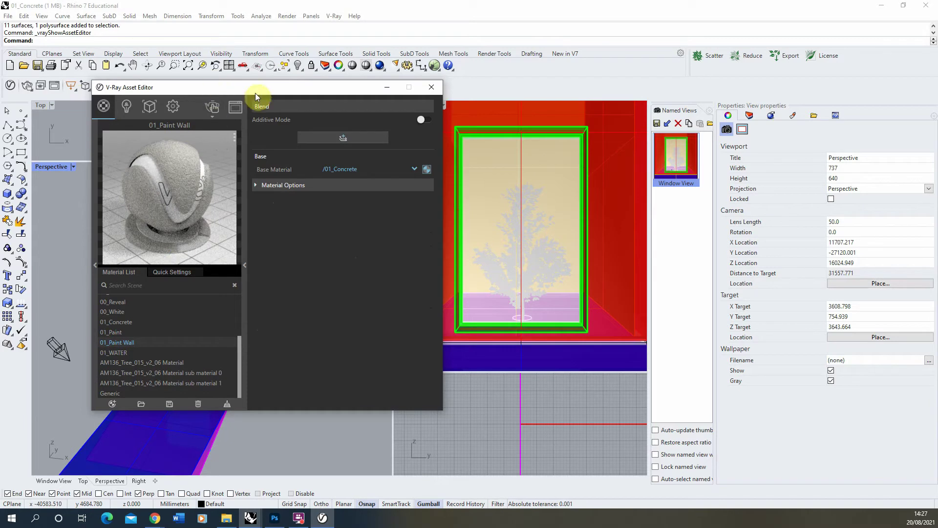
{"action": "left_click_drag", "start_coordinate": [250, 89], "coordinate": [212, 87]}
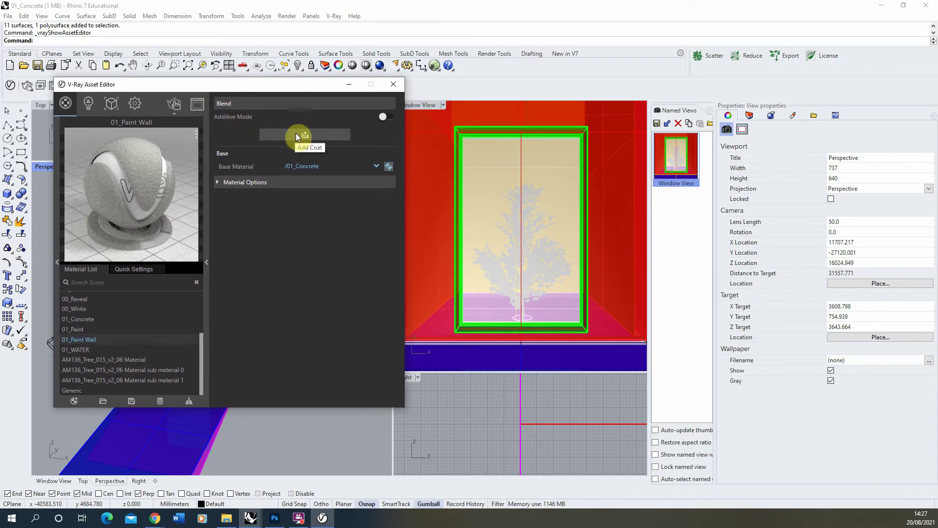
{"action": "left_click", "coordinate": [300, 136]}
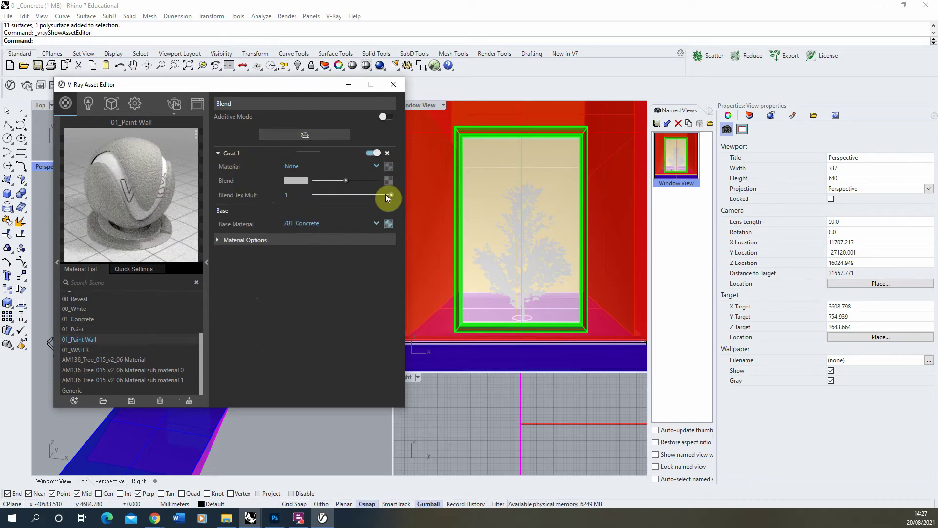
{"action": "left_click", "coordinate": [306, 165]}
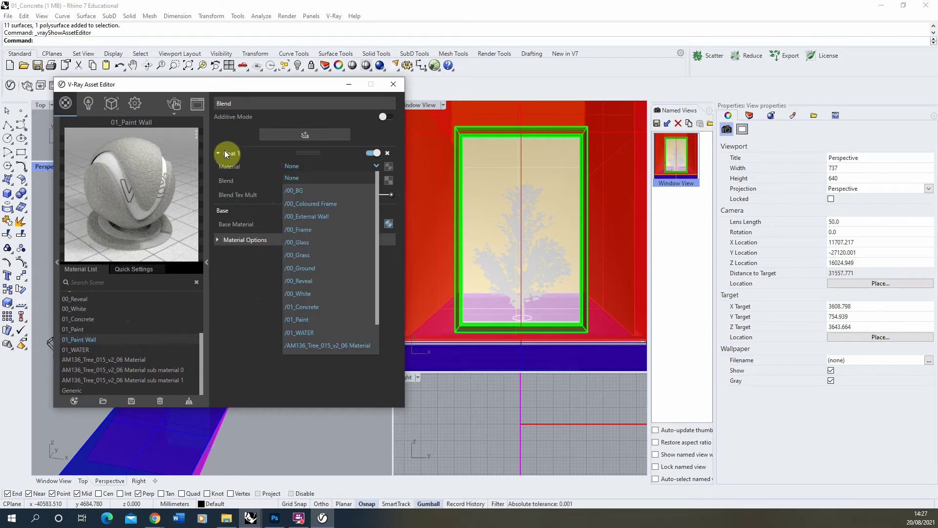
{"action": "left_click", "coordinate": [310, 323]}
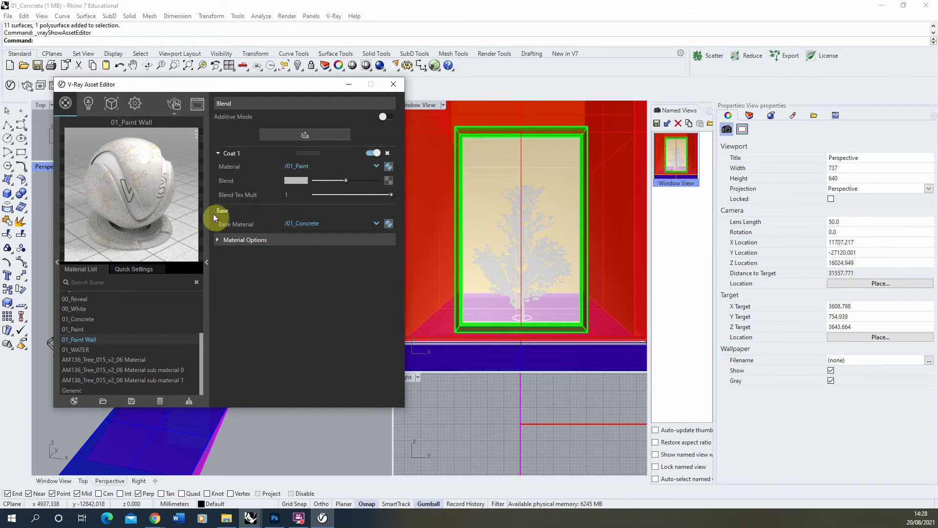
Select the red wall geometry in the Window View and apply the 01_Paint Wall material to it.
{"action": "left_click", "coordinate": [444, 220]}
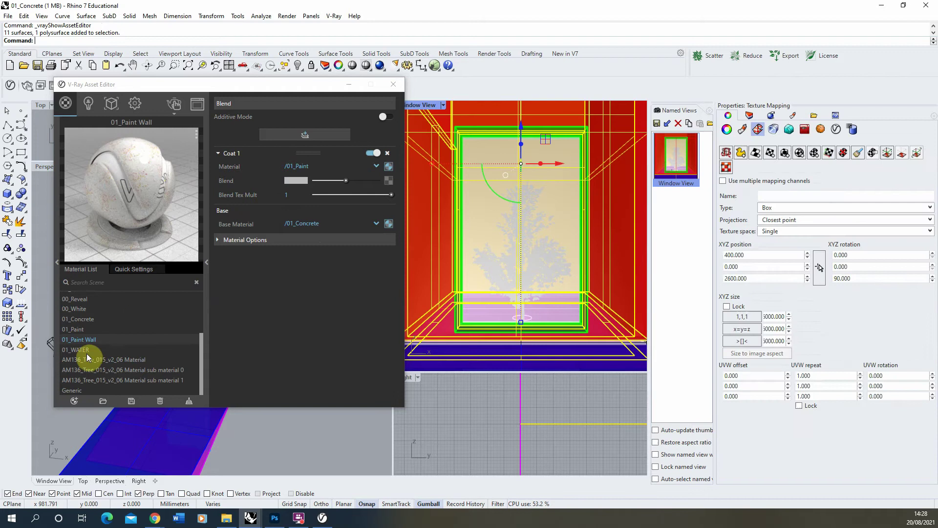
{"action": "left_click", "coordinate": [104, 342]}
{"action": "right_click", "coordinate": [103, 342]}
{"action": "left_click", "coordinate": [130, 262]}
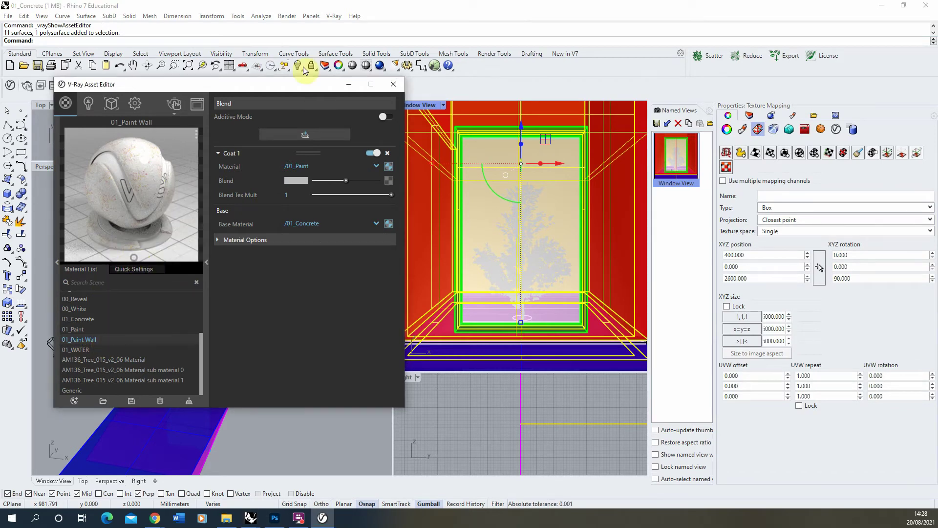
Render the Window View with V-Ray and bring up the frame buffer to check the painted wall.
{"action": "left_click_drag", "start_coordinate": [245, 81], "coordinate": [228, 80]}
{"action": "left_click", "coordinate": [159, 103]}
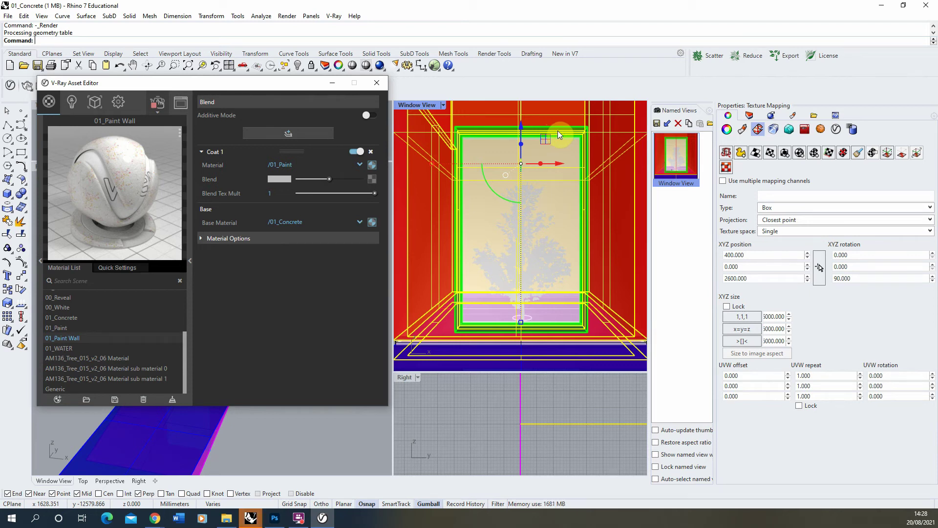
{"action": "left_click", "coordinate": [250, 518]}
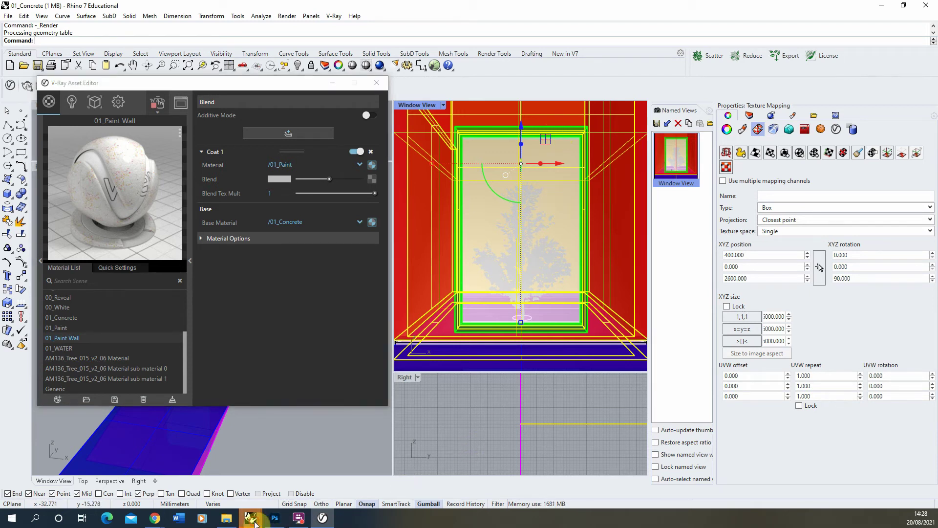
{"action": "left_click", "coordinate": [314, 474]}
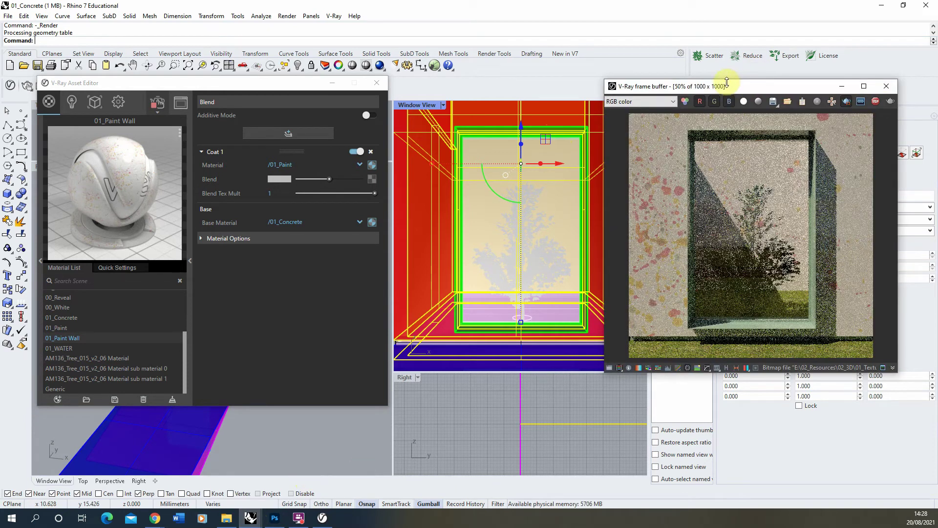
Compare the wall's paint in the interactive render with Coat 1's blend color at full white and at black.
{"action": "left_click_drag", "start_coordinate": [724, 87], "coordinate": [590, 77]}
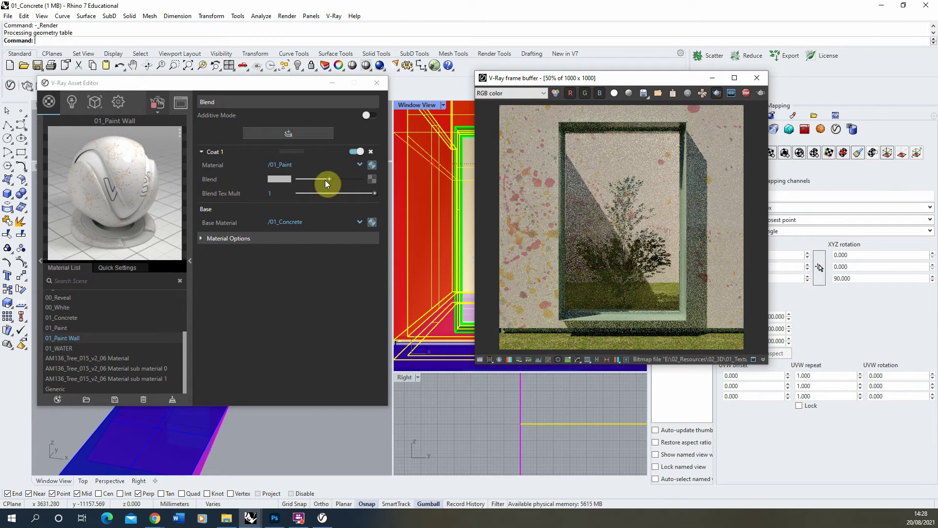
{"action": "left_click_drag", "start_coordinate": [329, 179], "coordinate": [374, 184]}
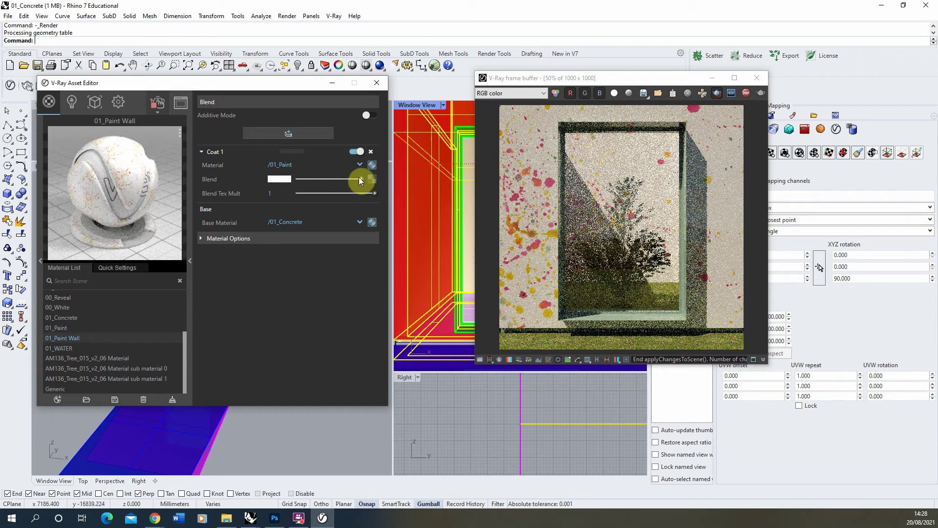
{"action": "left_click_drag", "start_coordinate": [360, 179], "coordinate": [280, 176]}
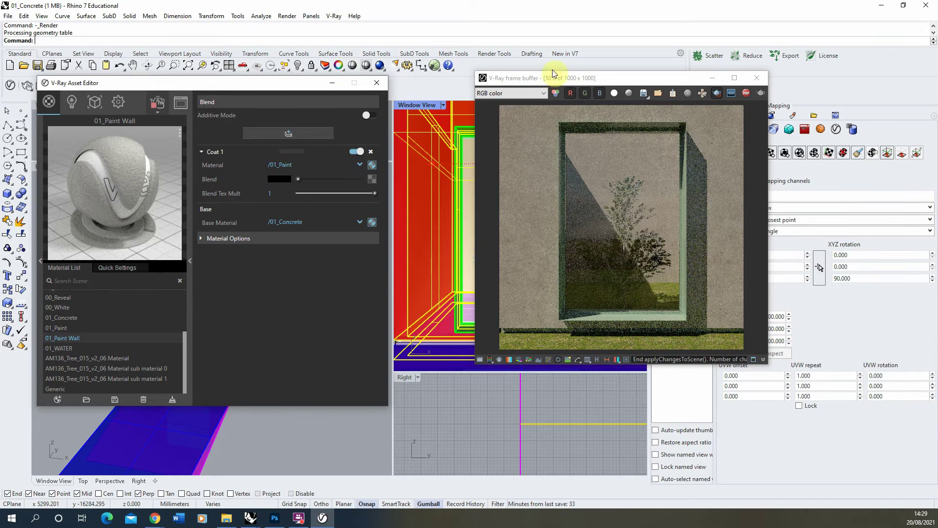
Stop the render, switch to Photoshop and select the white background of Paint.jpg with the Magic Wand.
{"action": "left_click", "coordinate": [747, 93]}
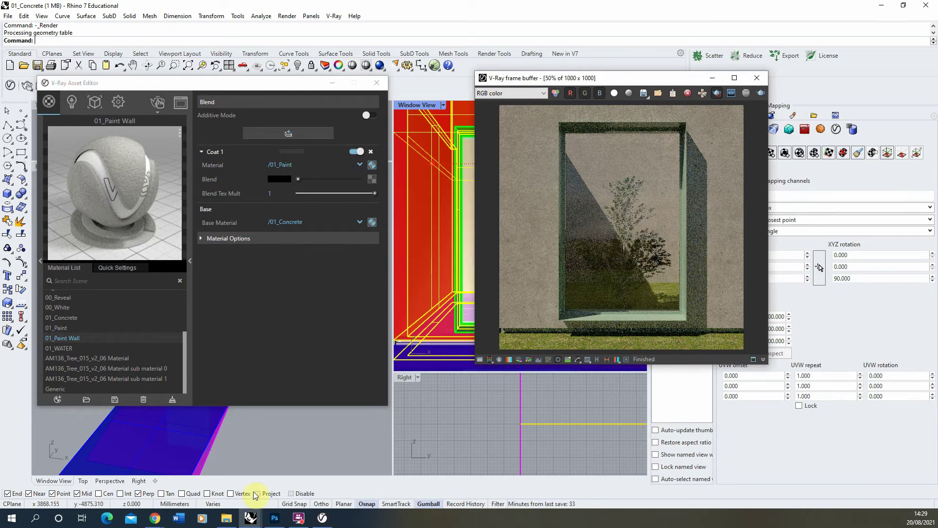
{"action": "left_click", "coordinate": [274, 518]}
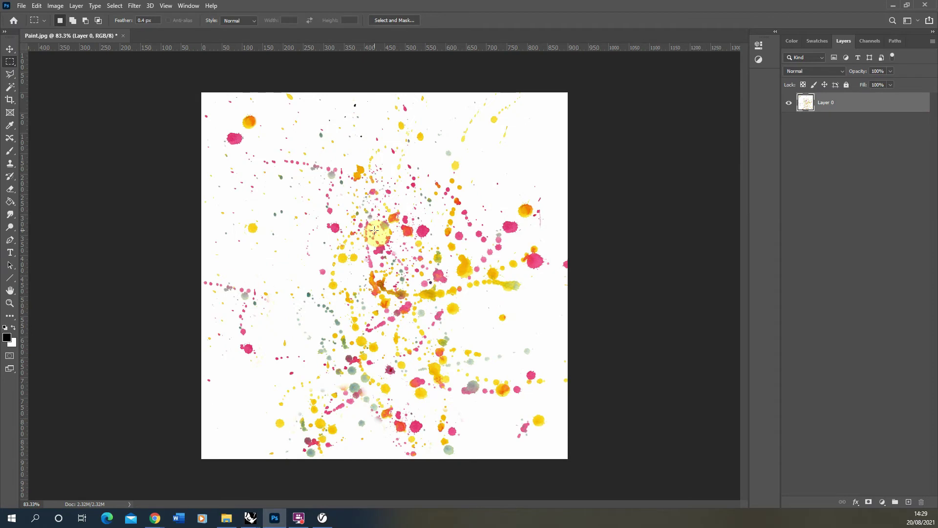
{"action": "left_click", "coordinate": [11, 89]}
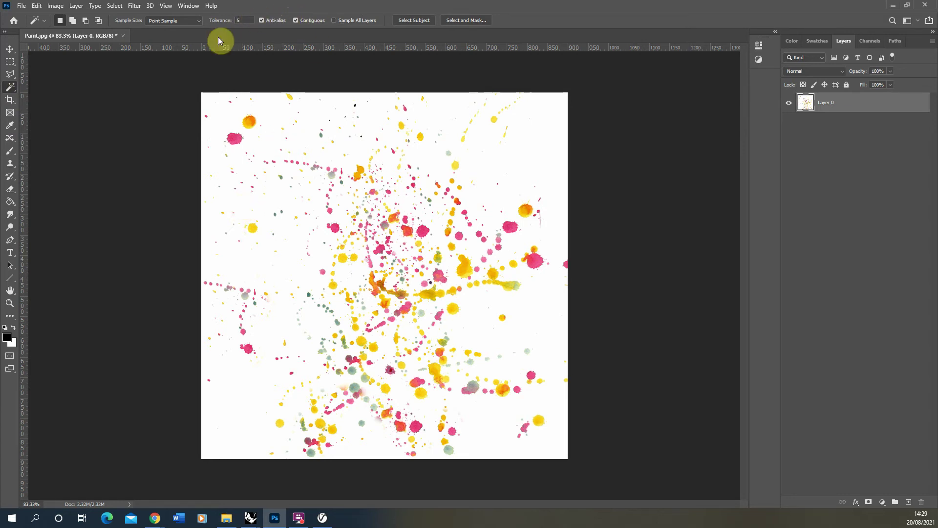
{"action": "left_click", "coordinate": [272, 138]}
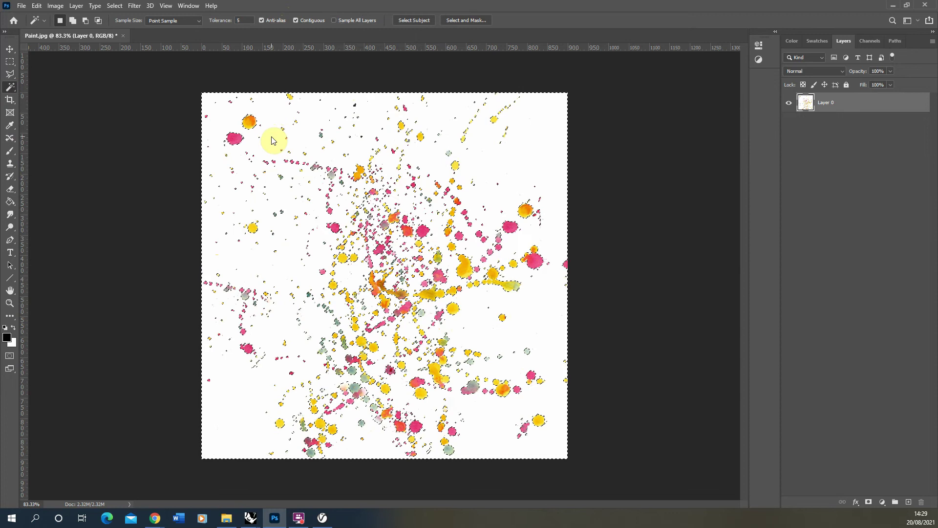
Add a new layer and fill the selected background with black using the Paint Bucket.
{"action": "left_click", "coordinate": [910, 504]}
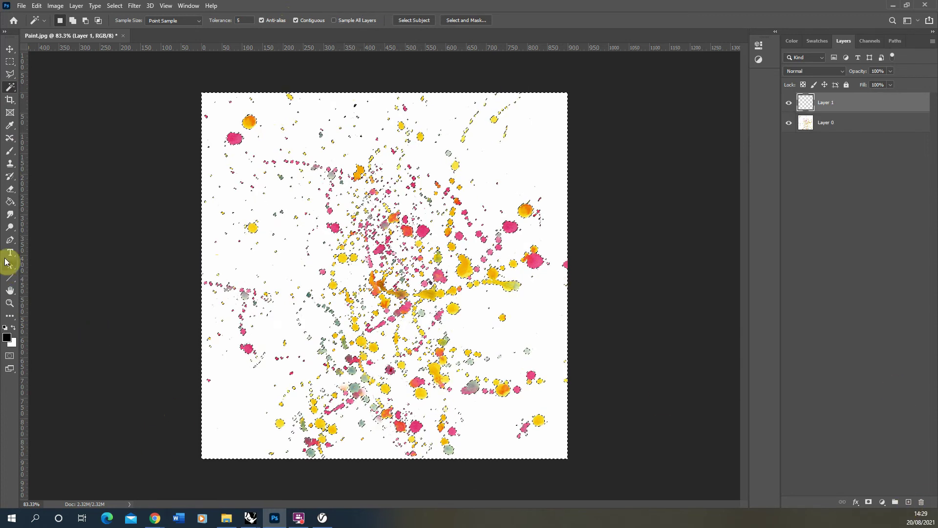
{"action": "left_click", "coordinate": [10, 201]}
{"action": "left_click", "coordinate": [283, 198]}
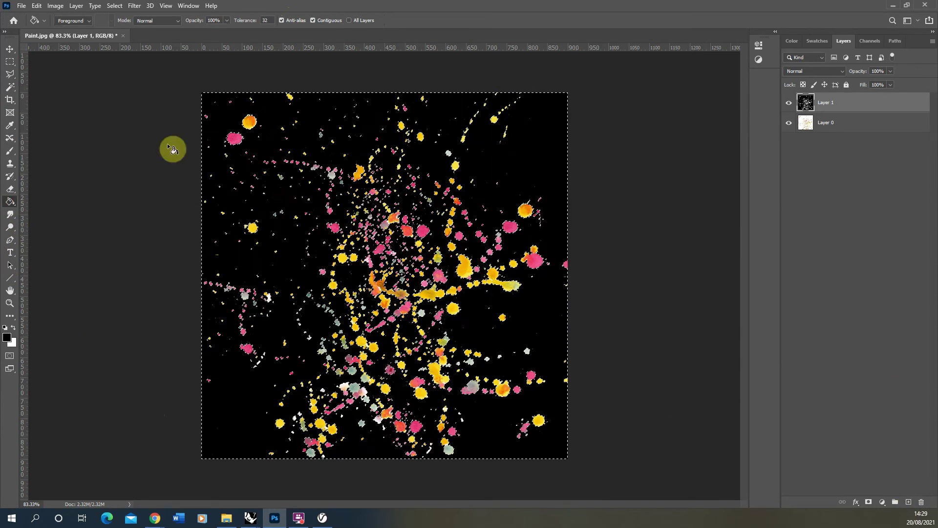
Hide the original paint image on Layer 0 and clear the selection.
{"action": "left_click", "coordinate": [789, 126]}
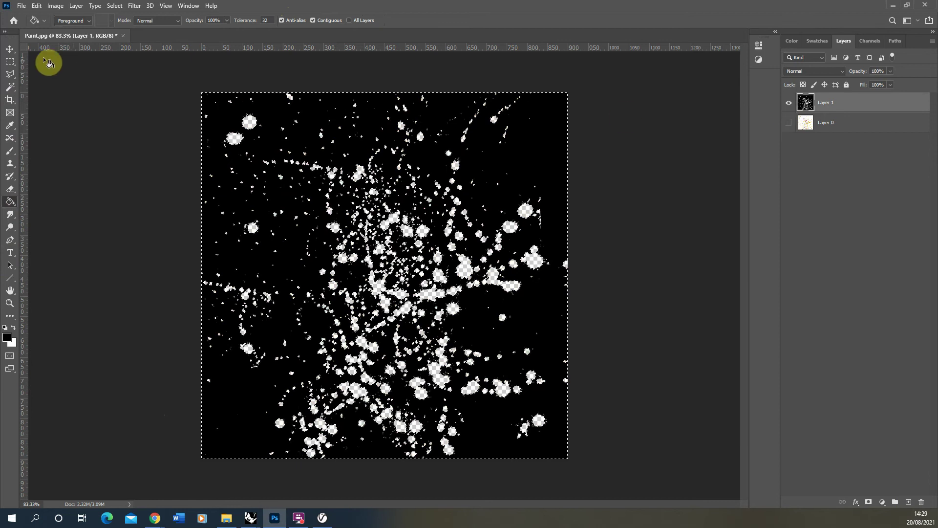
{"action": "left_click", "coordinate": [10, 62]}
{"action": "left_click", "coordinate": [147, 101]}
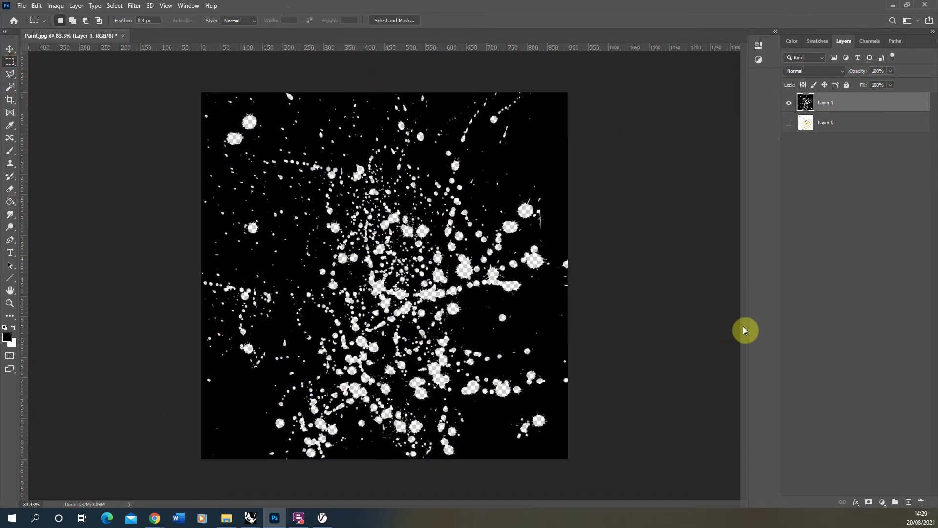
Save the black mask as a JPEG named Paint_alpha in the Textures folder, accepting the maximum quality of 12.
{"action": "key", "text": "ctrl+shift+s"}
{"action": "left_click", "coordinate": [147, 304]}
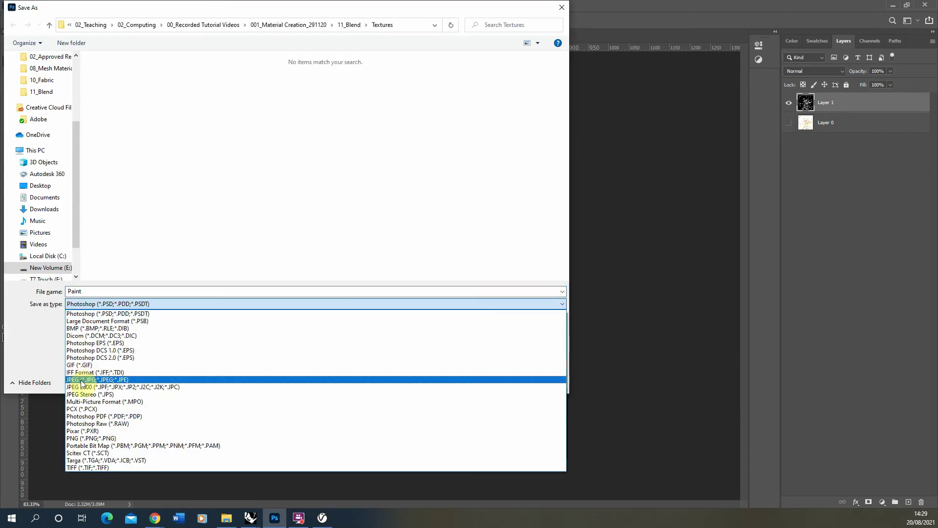
{"action": "left_click", "coordinate": [132, 380]}
{"action": "left_click", "coordinate": [105, 292]}
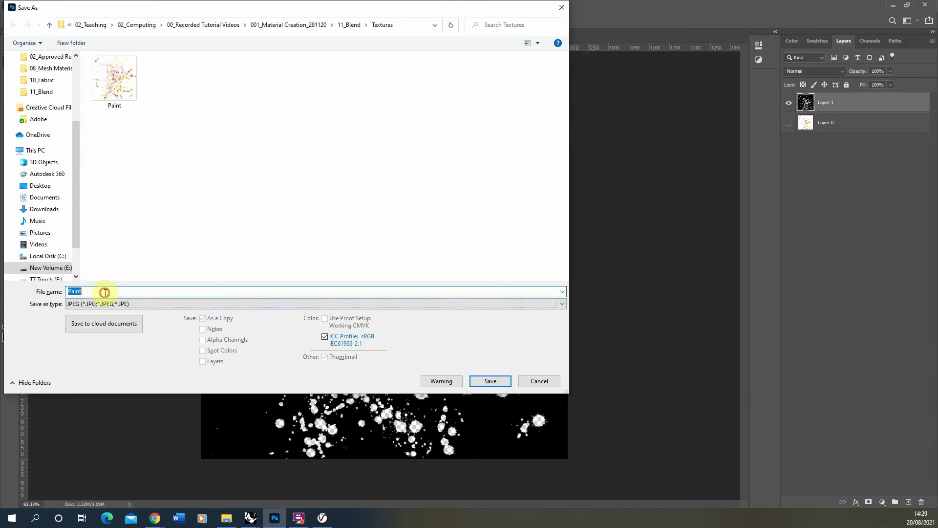
{"action": "type", "text": "_alpha"}
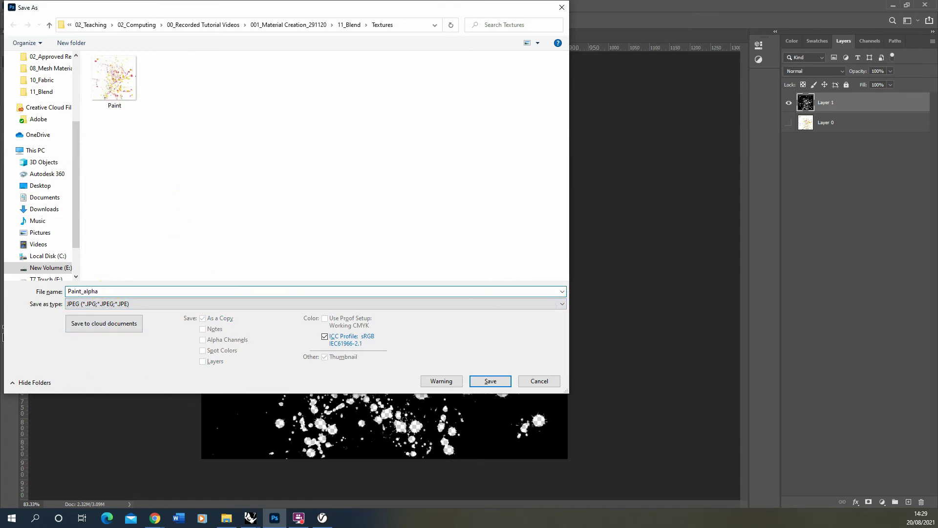
{"action": "key", "text": "Return"}
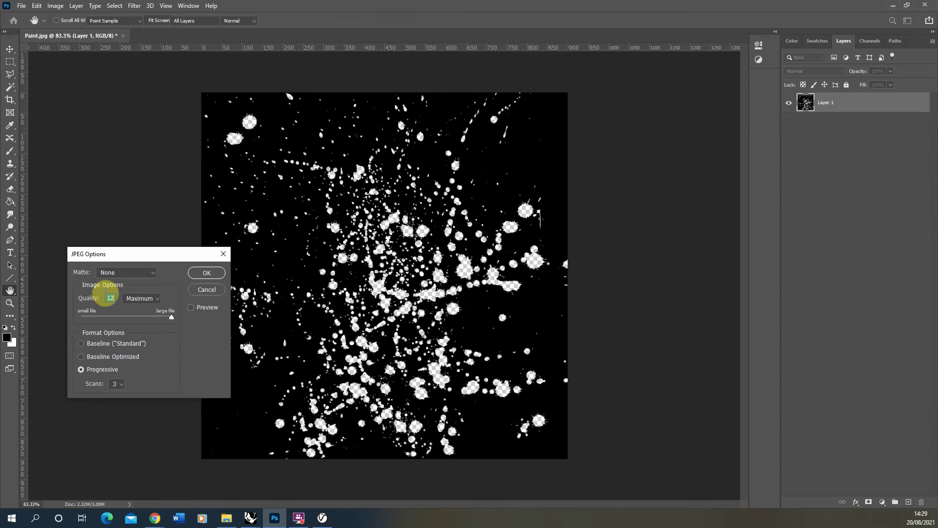
{"action": "key", "text": "Return"}
Open Paint_alpha from the Textures folder in File Explorer to check the mask, and minimize both windows.
{"action": "left_click", "coordinate": [220, 517]}
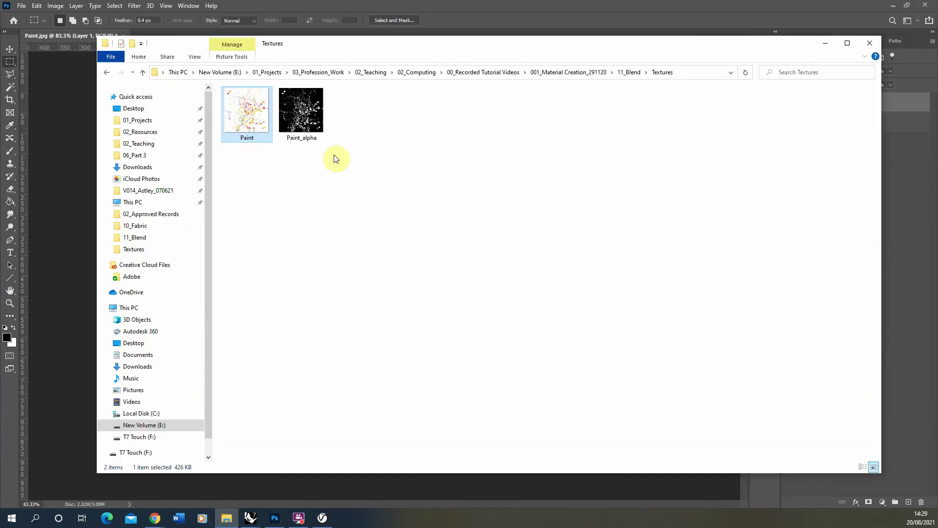
{"action": "double_click", "coordinate": [300, 115]}
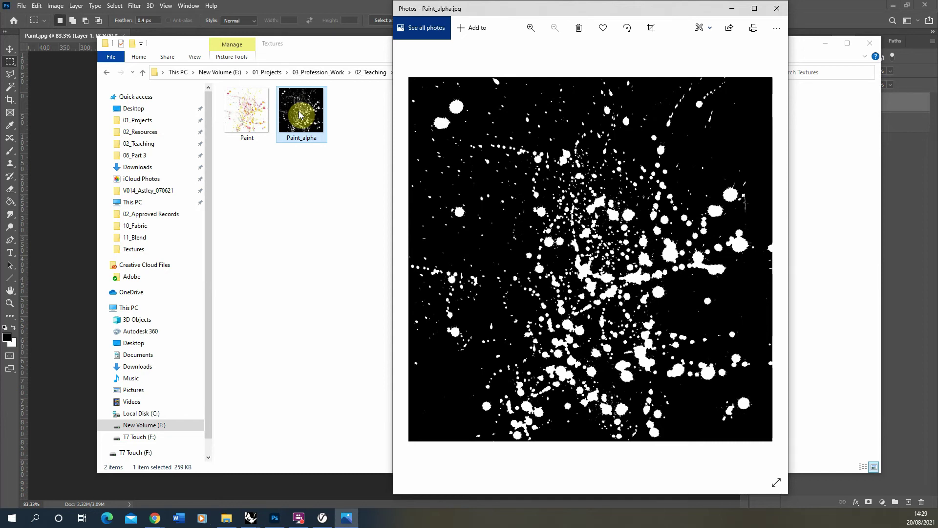
{"action": "left_click", "coordinate": [733, 9]}
{"action": "left_click", "coordinate": [826, 43]}
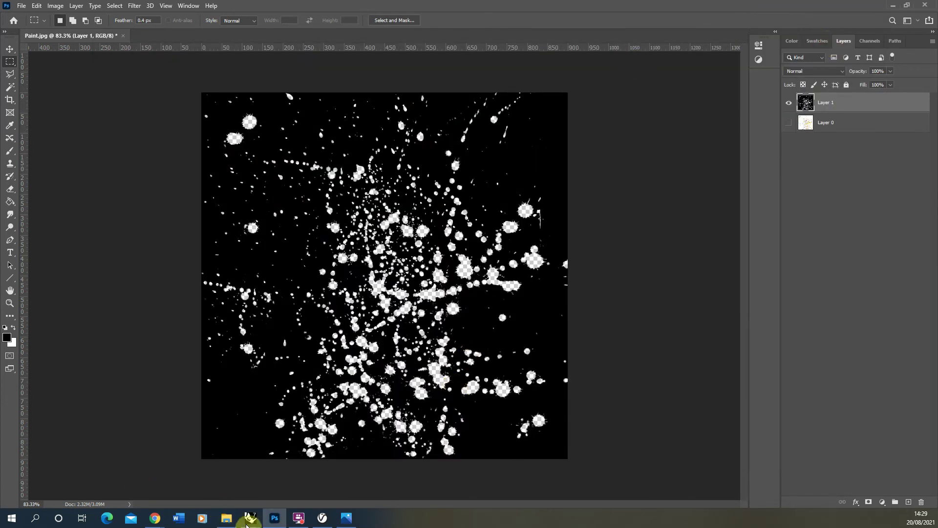
Switch back to Rhino and raise Coat 1's blend color in the 01_Paint Wall material to light gray.
{"action": "mouse_move", "coordinate": [250, 518]}
{"action": "left_click", "coordinate": [246, 477]}
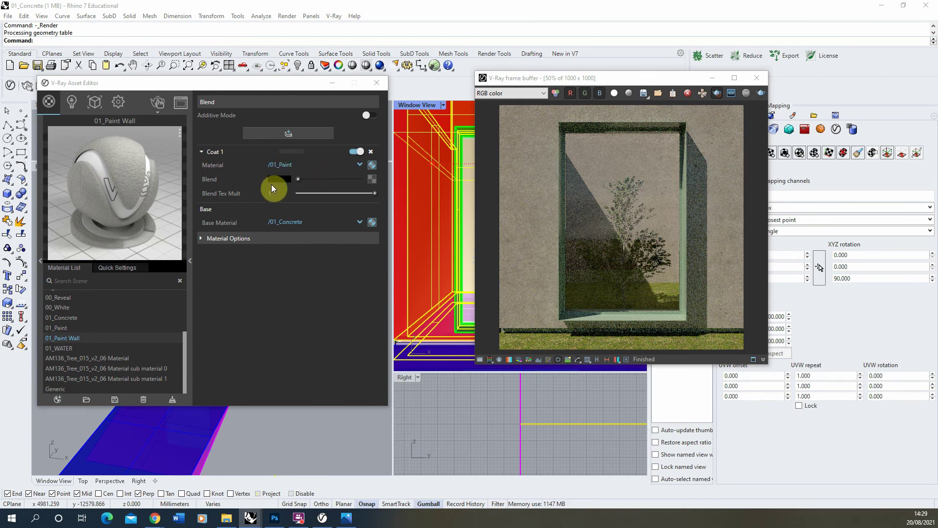
{"action": "left_click_drag", "start_coordinate": [300, 179], "coordinate": [323, 179]}
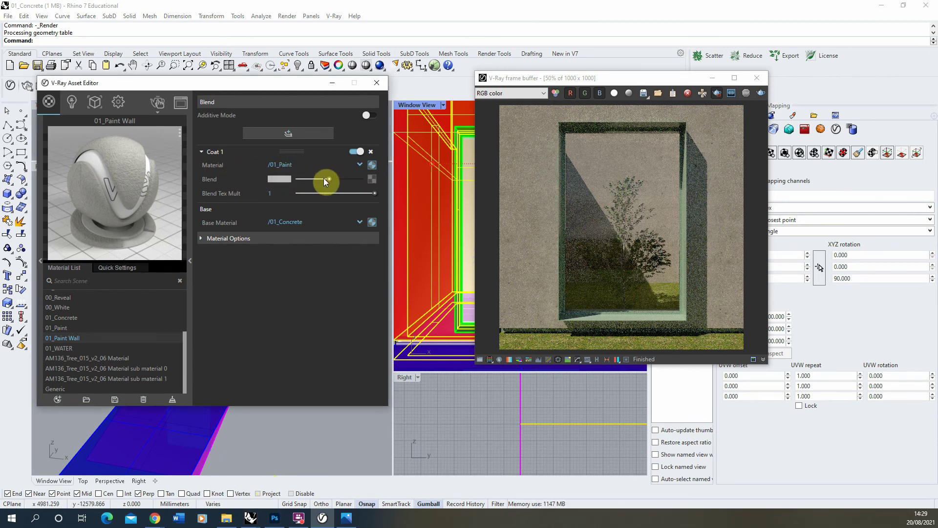
Load Paint_alpha as a bitmap texture for Coat 1's blend amount and start the interactive render.
{"action": "left_click", "coordinate": [372, 180]}
{"action": "left_click", "coordinate": [89, 119]}
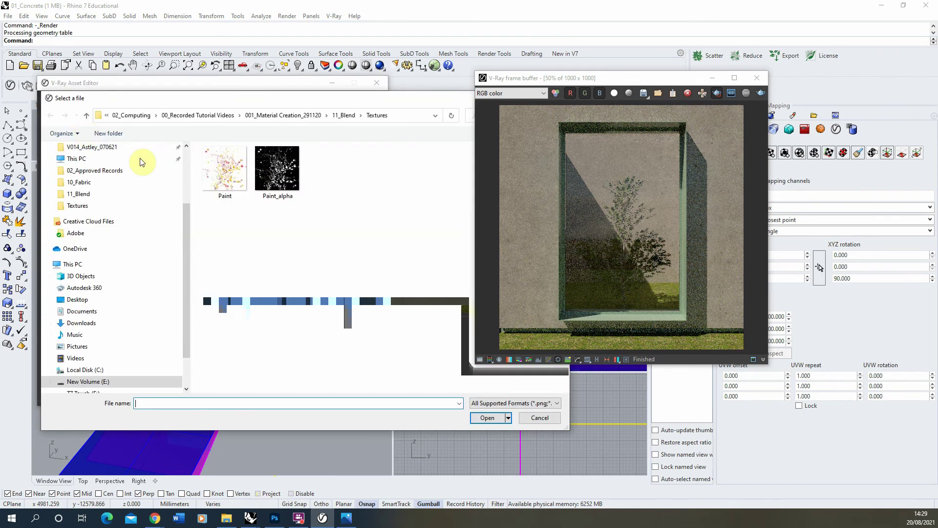
{"action": "left_click", "coordinate": [487, 417]}
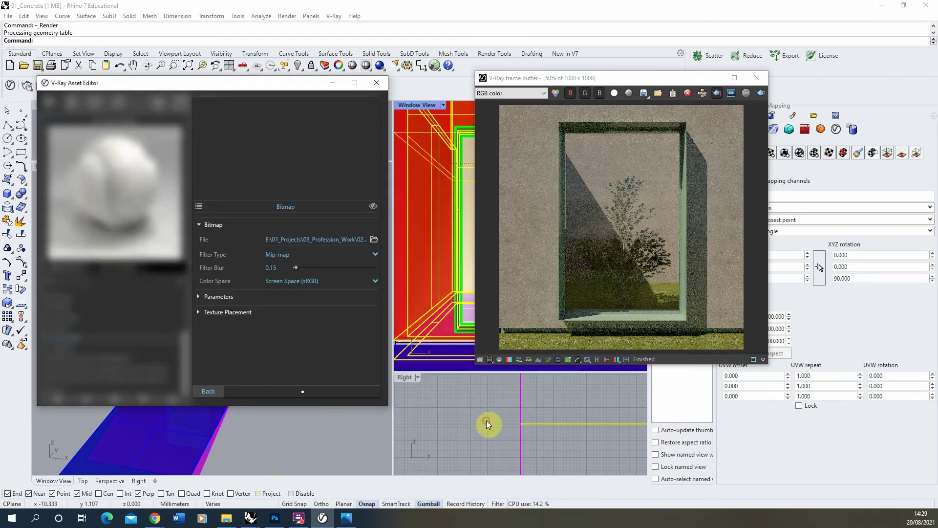
{"action": "left_click", "coordinate": [212, 391]}
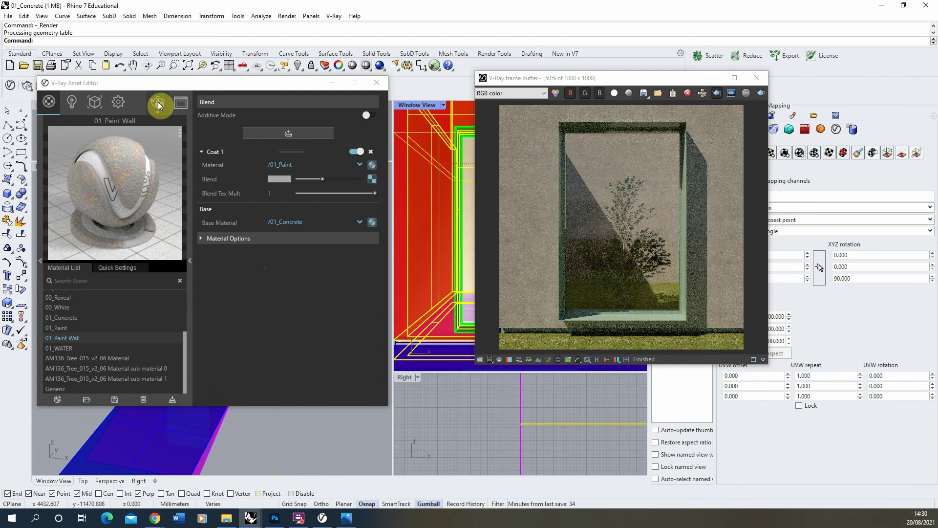
{"action": "left_click", "coordinate": [158, 103]}
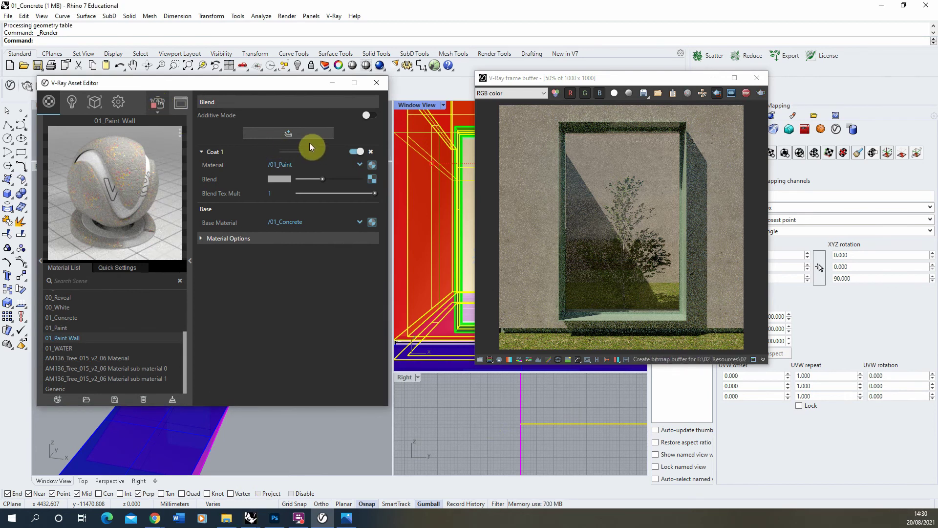